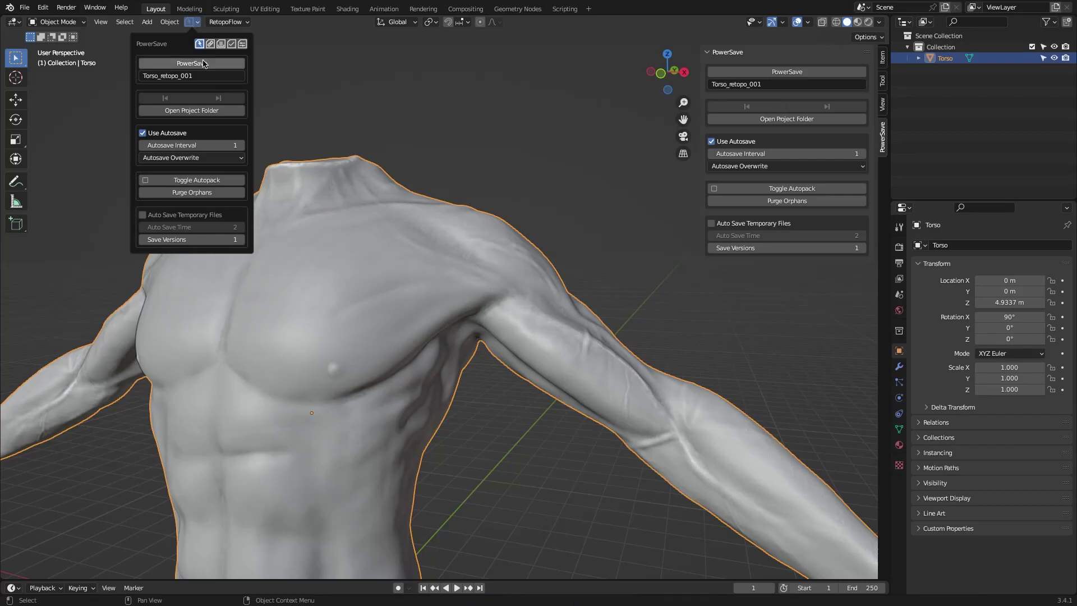
click(229, 21)
click(259, 148)
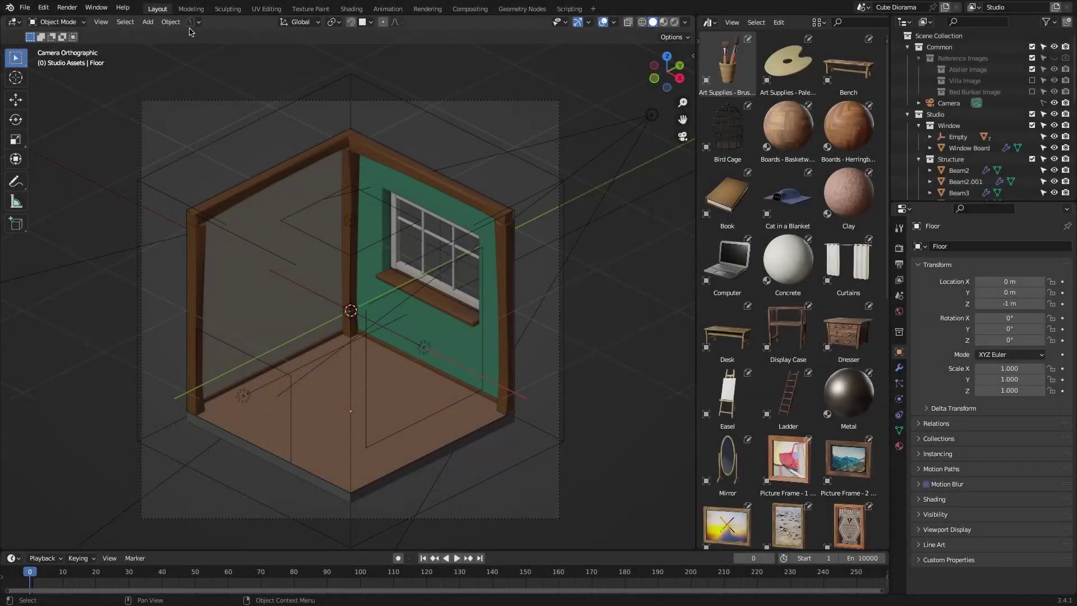
Open the project folder, load cube_diorama_05 from it into the scene, and display the PowerSave sidebar.
click(192, 21)
click(196, 115)
drag(635, 222, 411, 226)
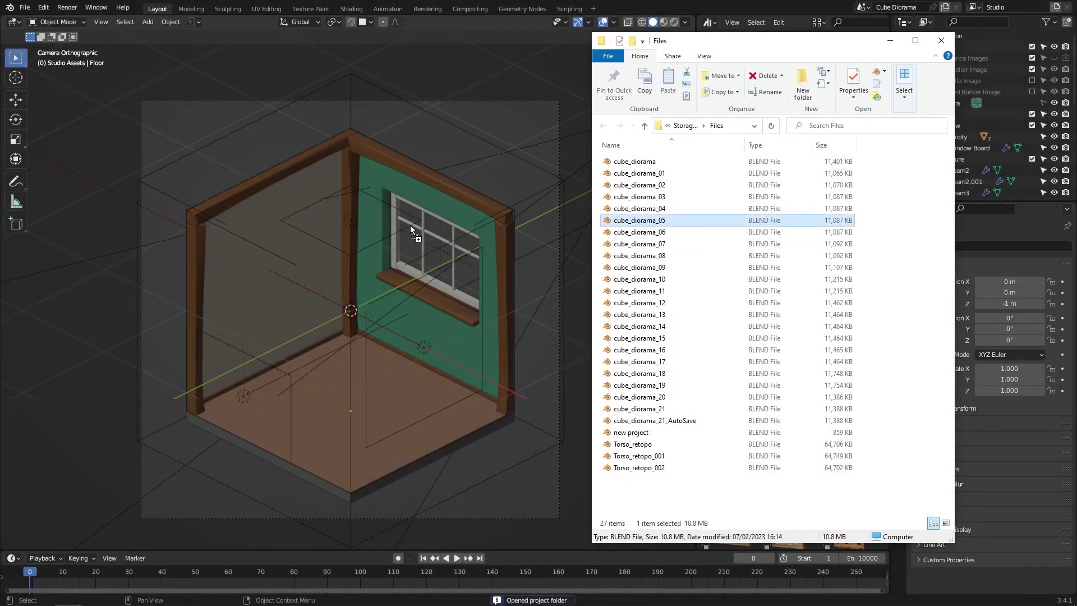
click(411, 227)
click(556, 320)
key(n)
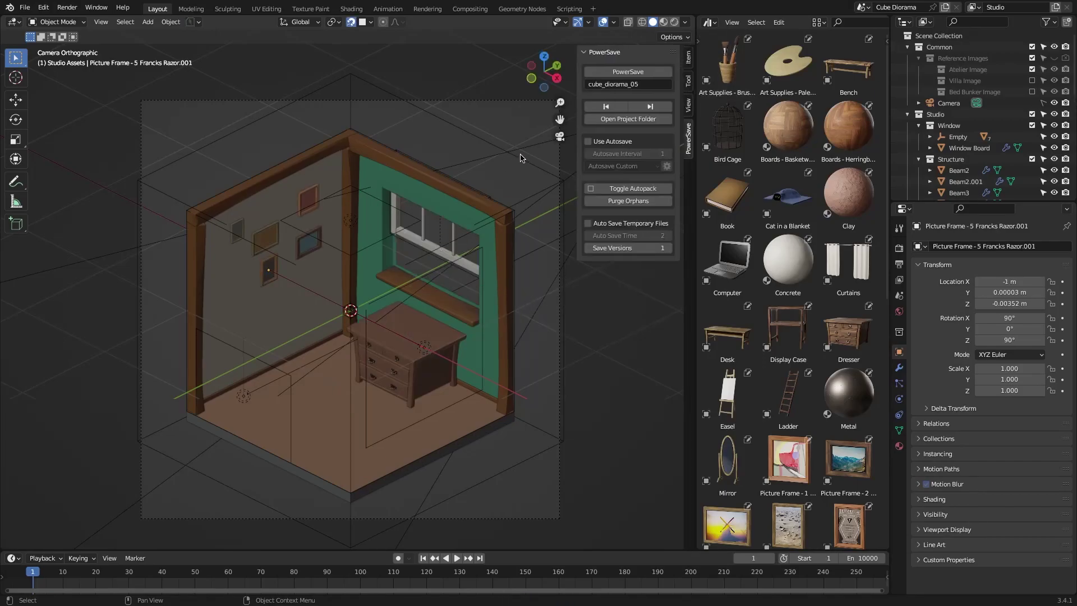
Step forward and backward through the numbered versions of the diorama project.
click(648, 108)
click(648, 108)
click(610, 108)
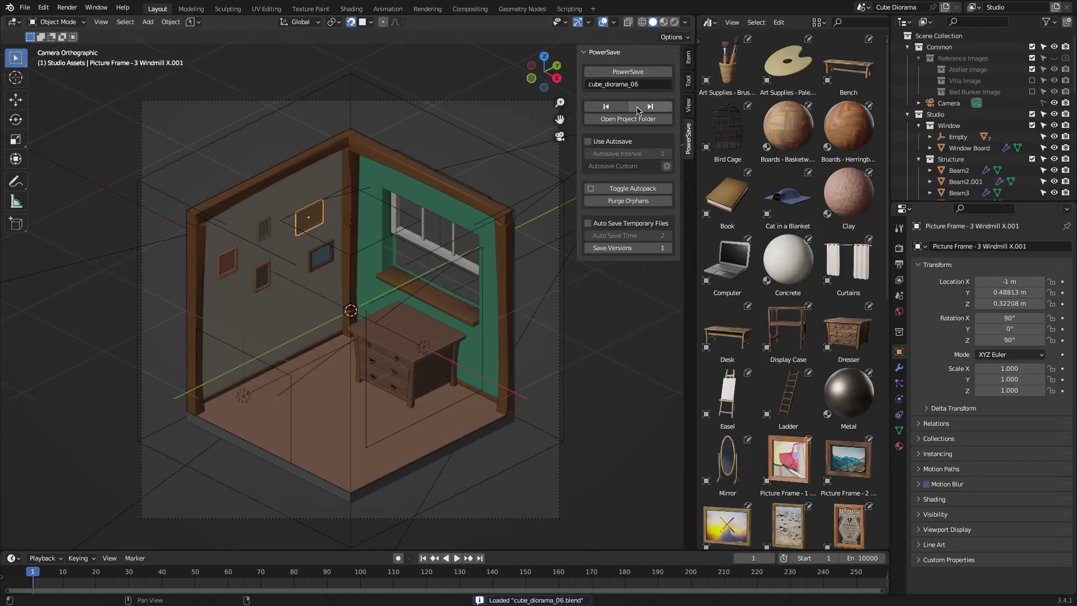
click(640, 107)
Open cube_diorama_21 from the project folder and load its newer autosave file.
click(633, 120)
click(639, 420)
drag(639, 420, 387, 312)
click(387, 313)
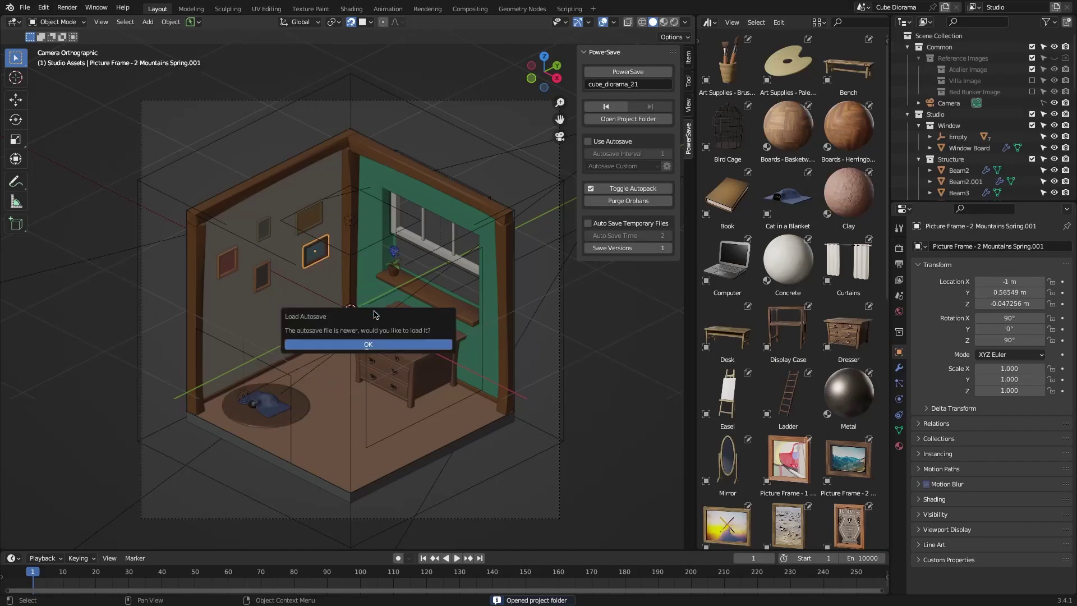
click(379, 344)
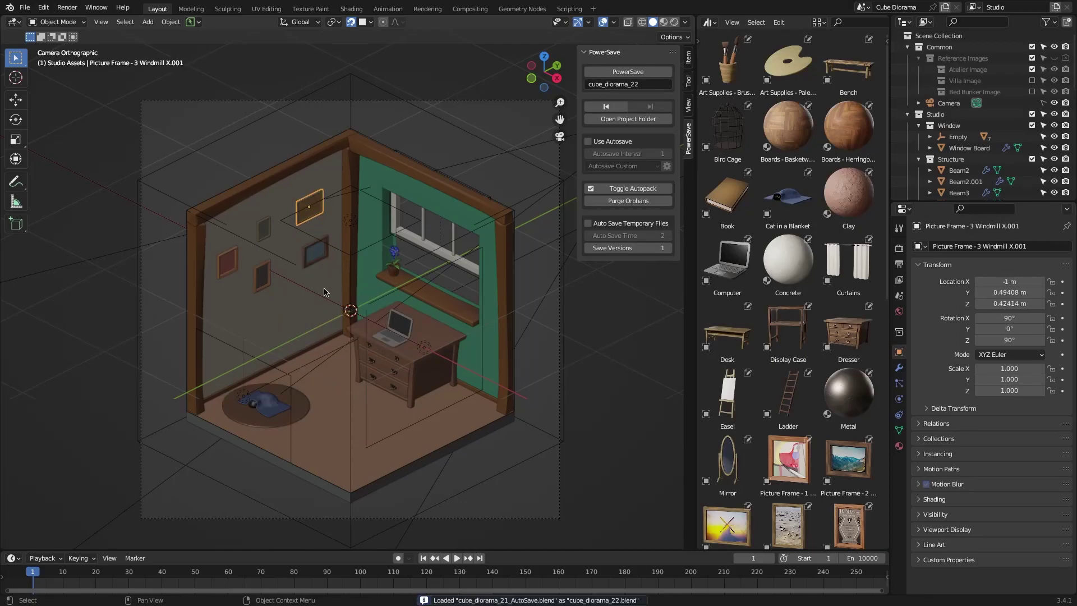
Load the previous project version, and load two more diorama files from the project folder.
click(609, 110)
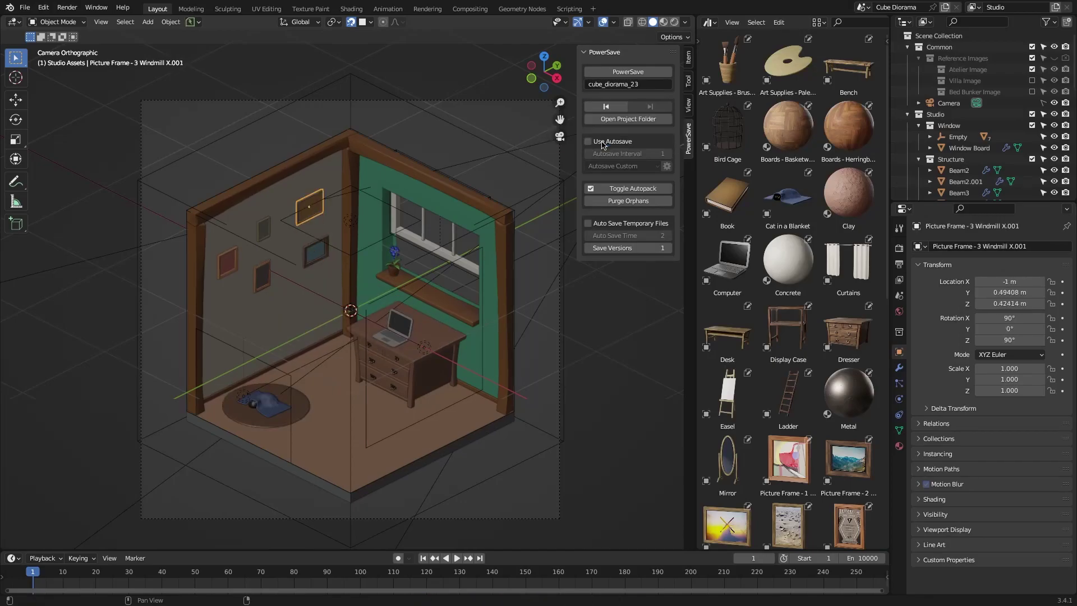
click(627, 118)
drag(640, 408, 366, 301)
click(365, 301)
click(627, 119)
drag(639, 396, 337, 333)
click(339, 333)
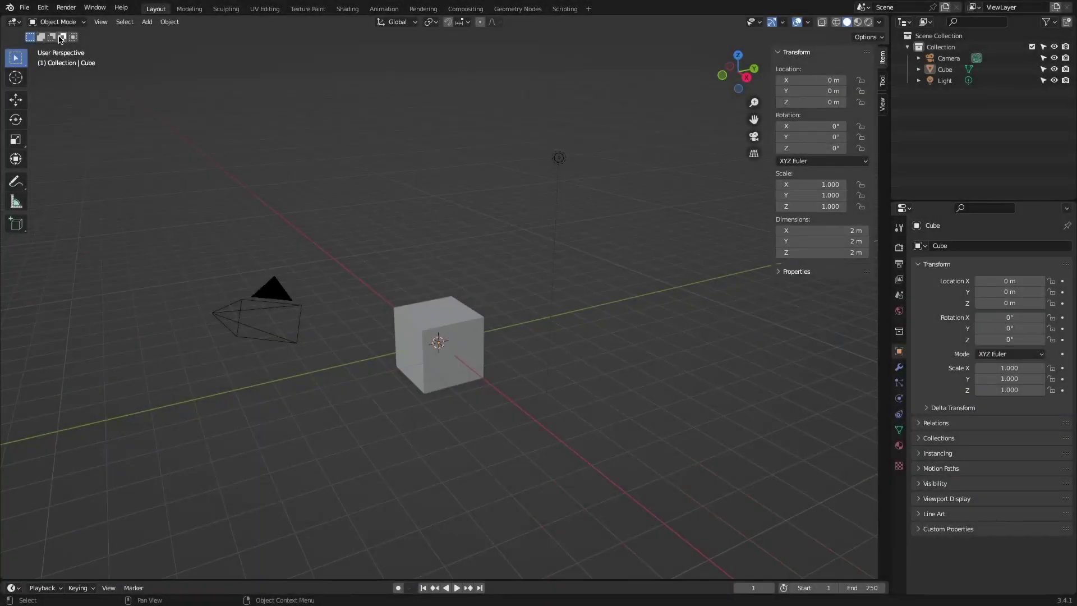
Enable the PowerSave add-on in the Blender preferences and close the preferences.
click(43, 7)
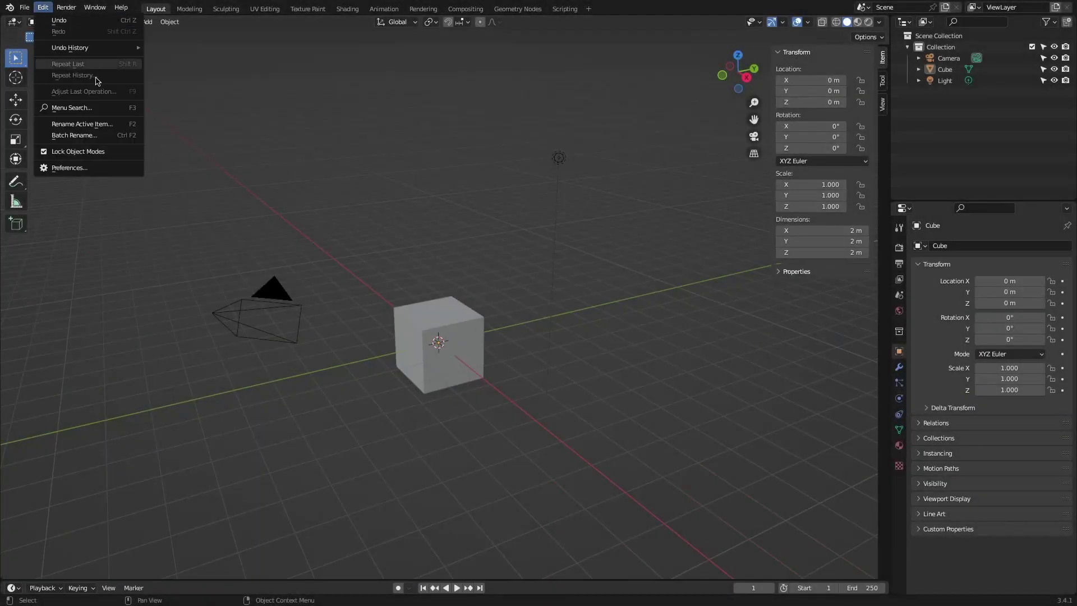
click(87, 167)
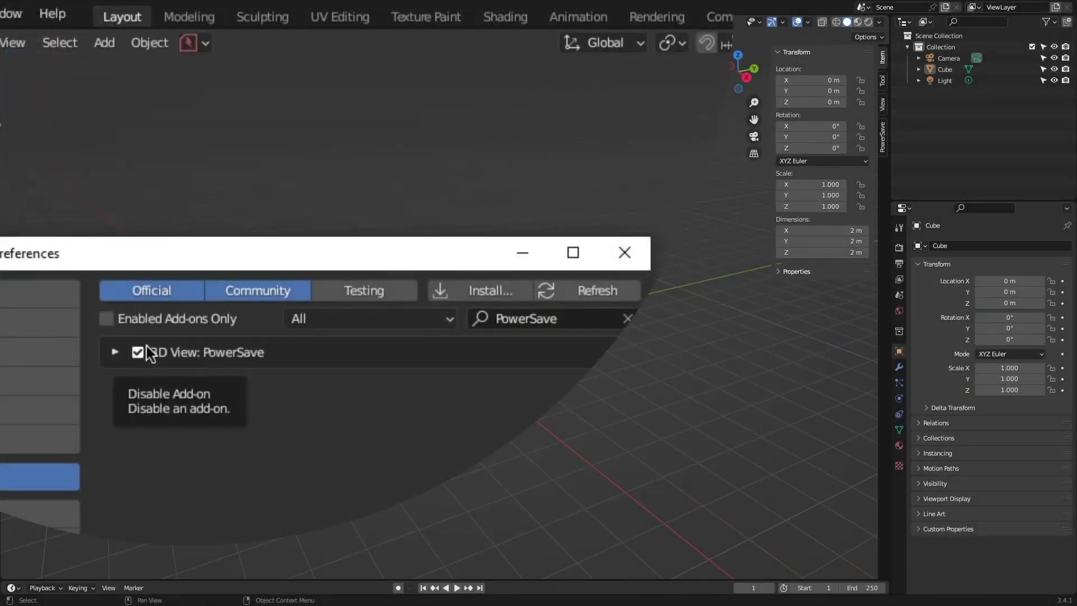
click(624, 252)
Name the unsaved project "new project" and save it with PowerSave.
click(210, 44)
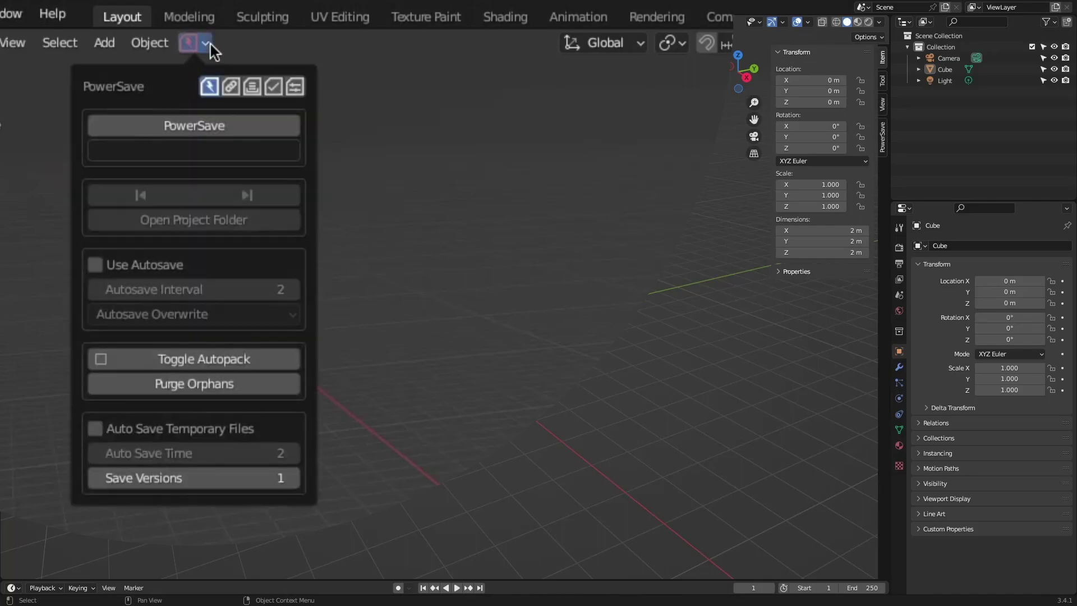
click(168, 148)
click(190, 125)
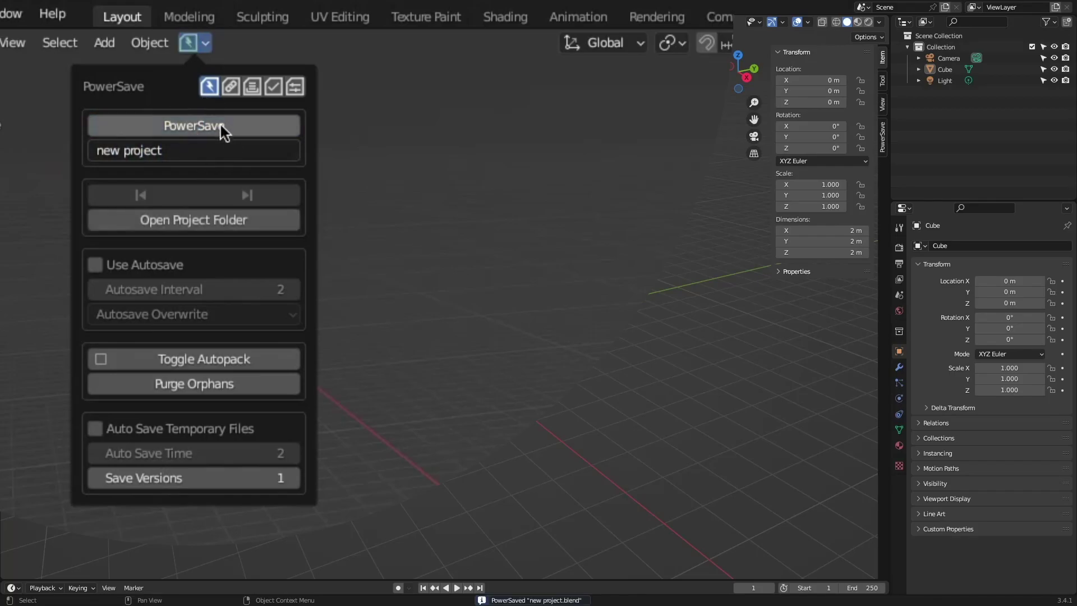
click(213, 151)
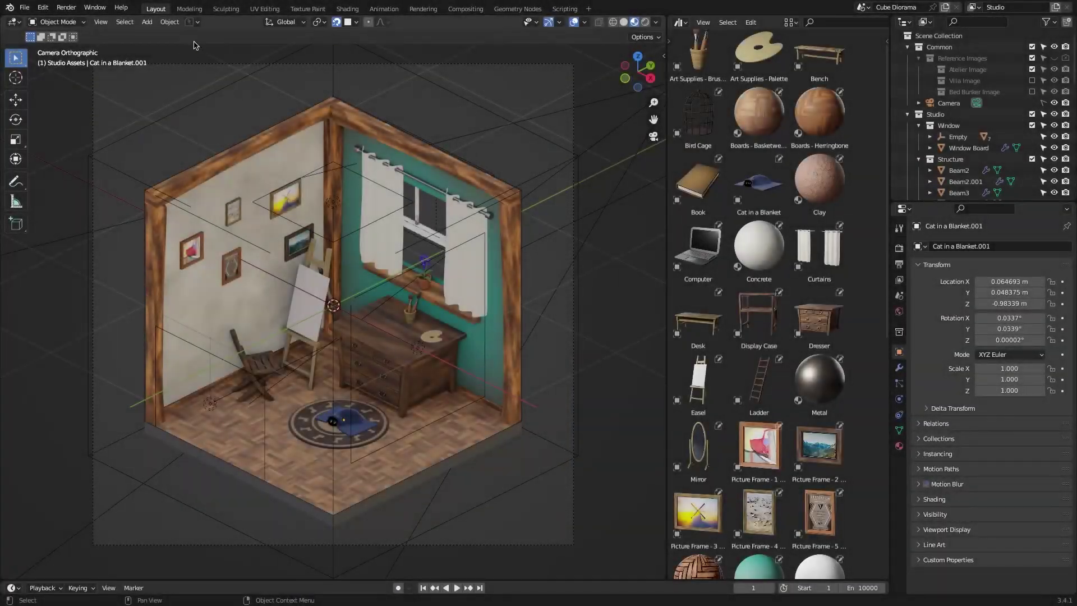
Step back through the saved versions of the furnished diorama to cube_diorama_11.
click(198, 23)
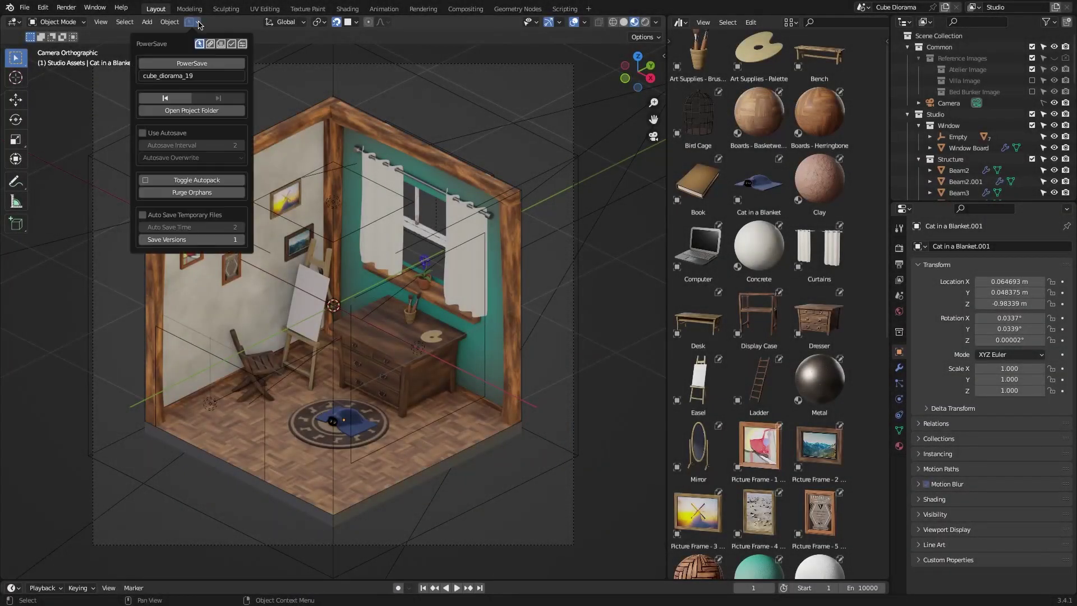
click(175, 100)
key(n)
click(659, 137)
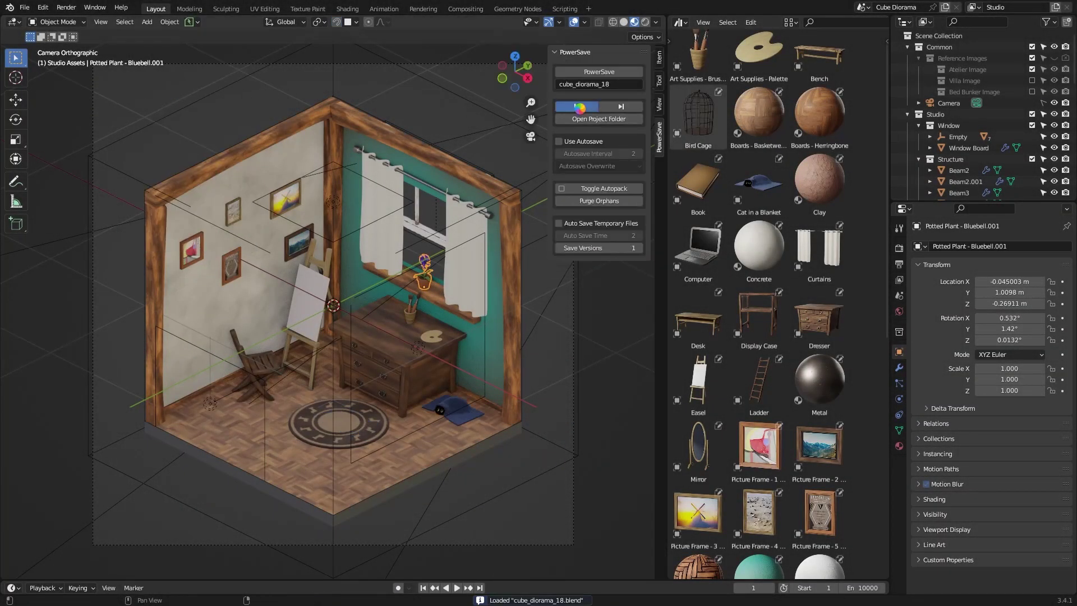
click(586, 108)
click(587, 108)
click(586, 108)
click(587, 108)
click(586, 108)
click(586, 107)
click(586, 107)
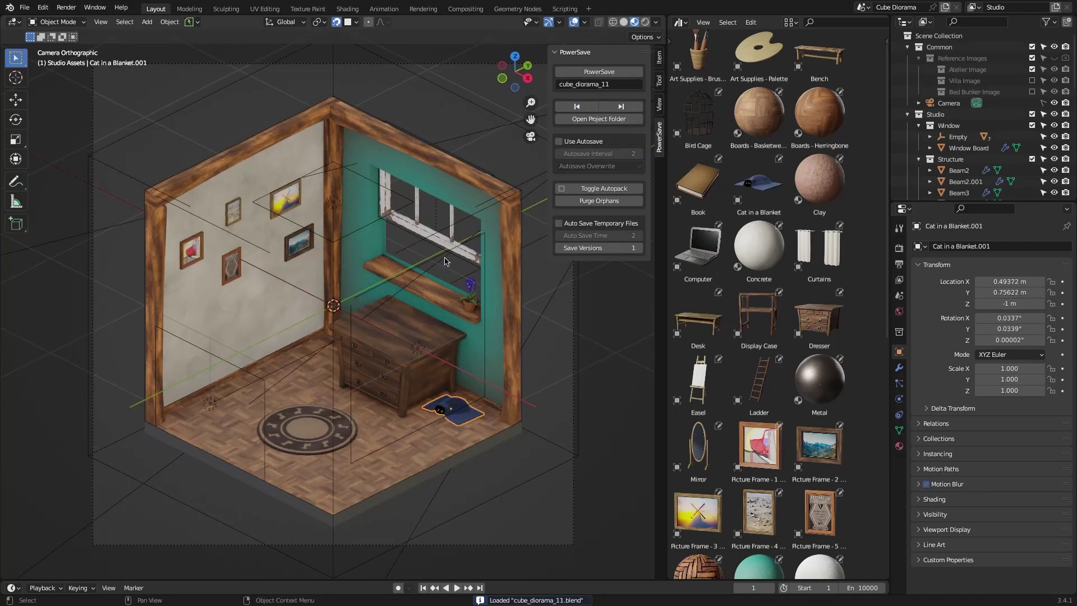
Move the round rug toward the picture wall, put the cat in a blanket on it, and place the Computer asset on the dresser.
drag(338, 431, 267, 416)
drag(453, 409, 234, 414)
drag(697, 246, 381, 328)
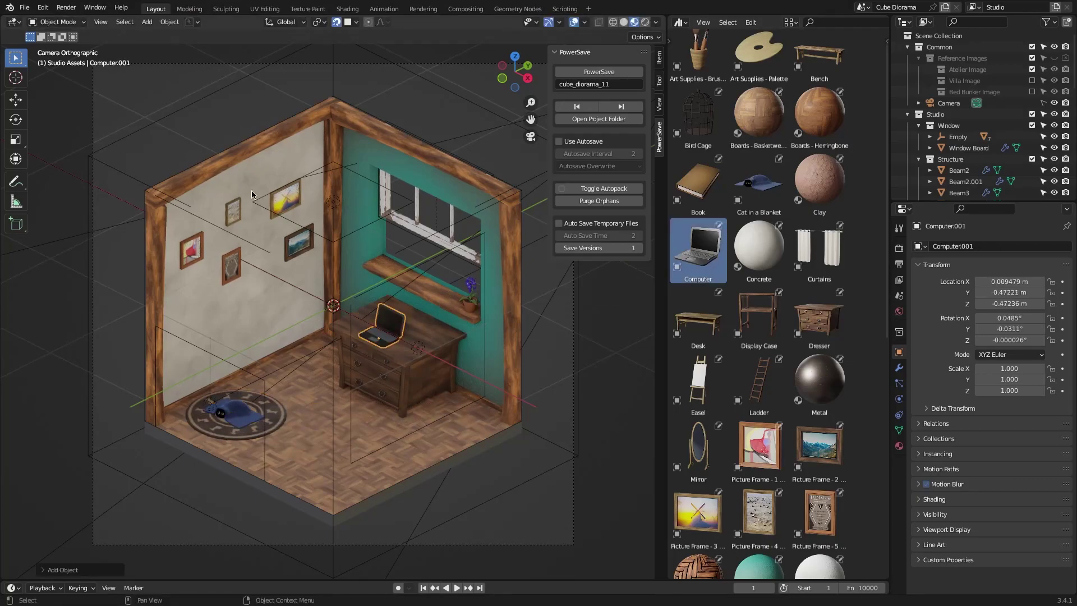
PowerSave the edited diorama as cube_diorama_20, and step one version back and forward again.
click(197, 23)
click(203, 63)
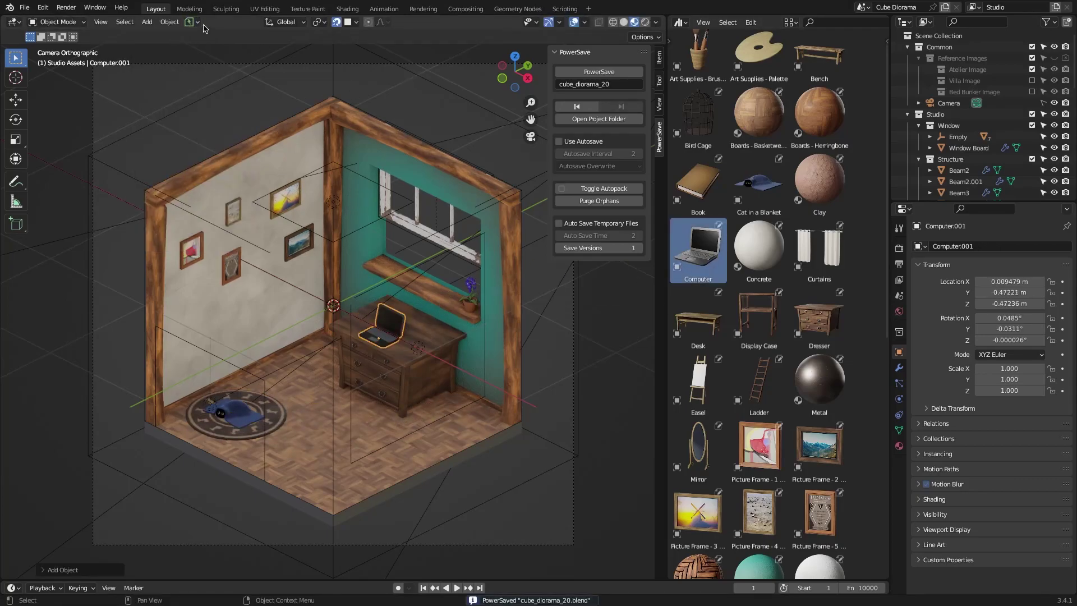
click(577, 106)
click(617, 111)
Move the bluebell potted plant to the opposite end of the windowsill and hide the sidebar.
drag(470, 305, 384, 265)
key(n)
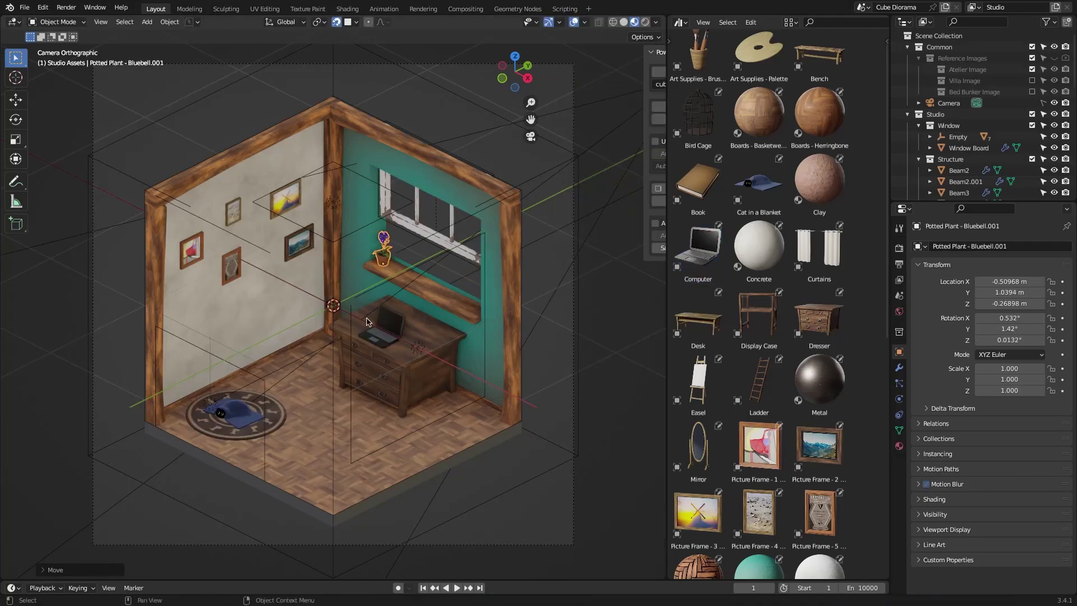
Enable PowerSave's autosave for the diorama with an interval of 1 minute.
click(197, 23)
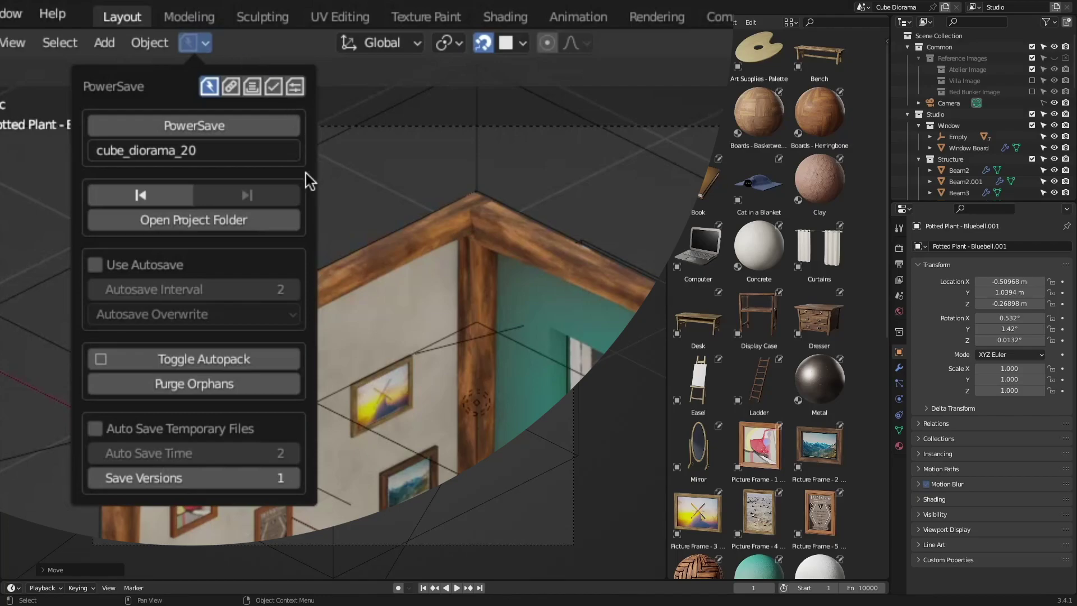
click(103, 268)
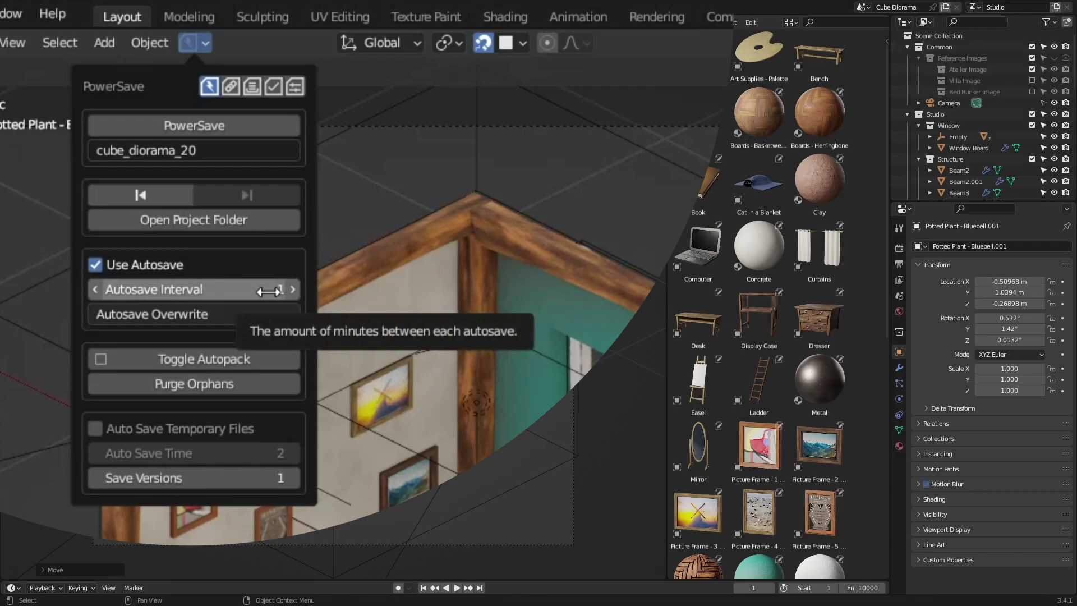
Switch the autosave format in turn to Autosave Extension, Autosave Suffix, Autosave Folder and Autosave Custom.
click(248, 314)
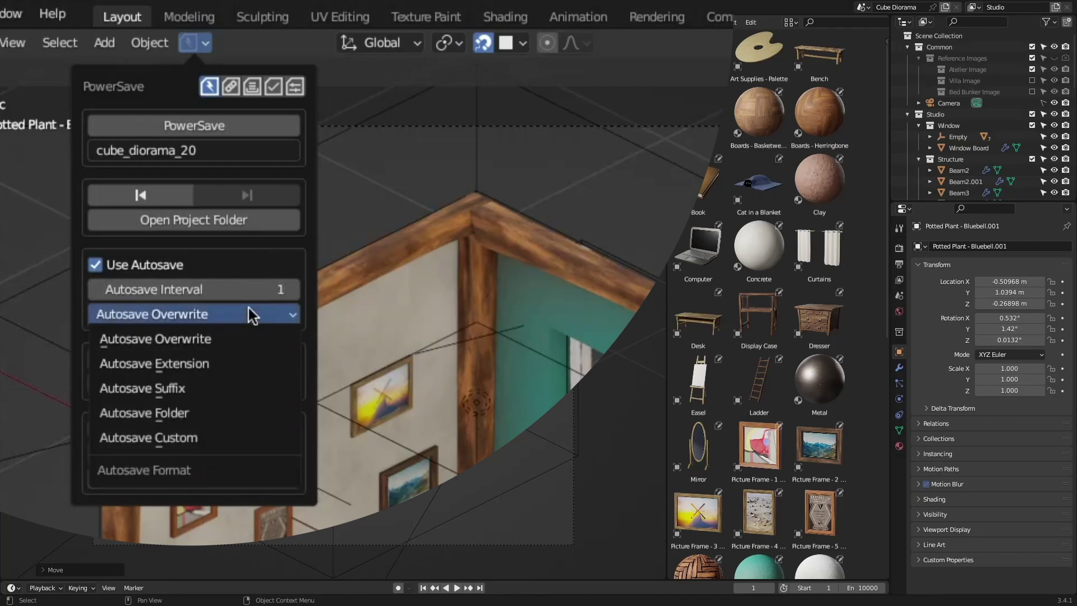
click(191, 366)
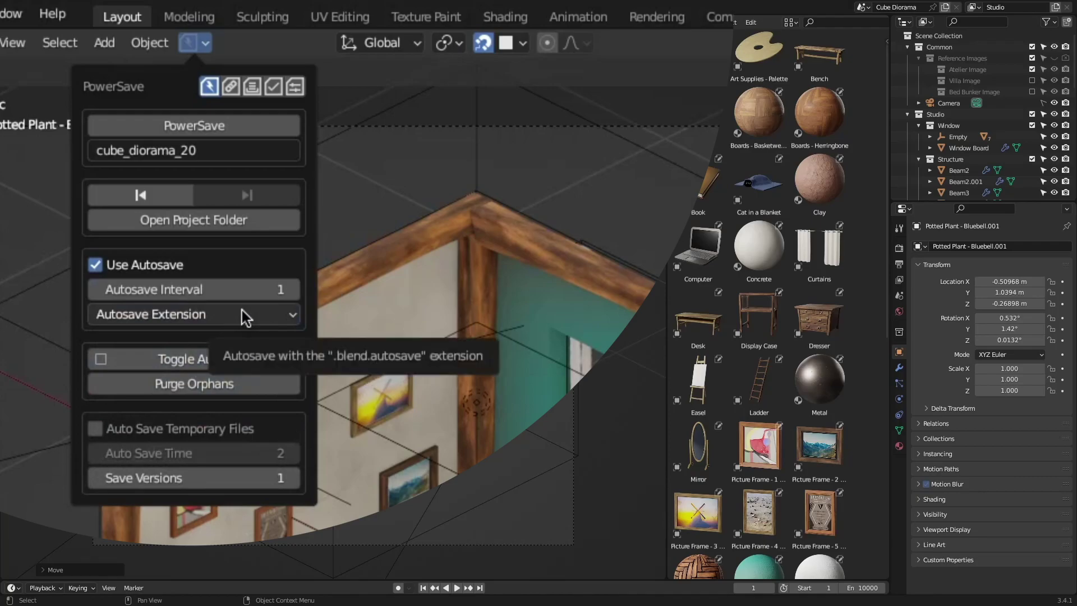
click(245, 315)
click(171, 381)
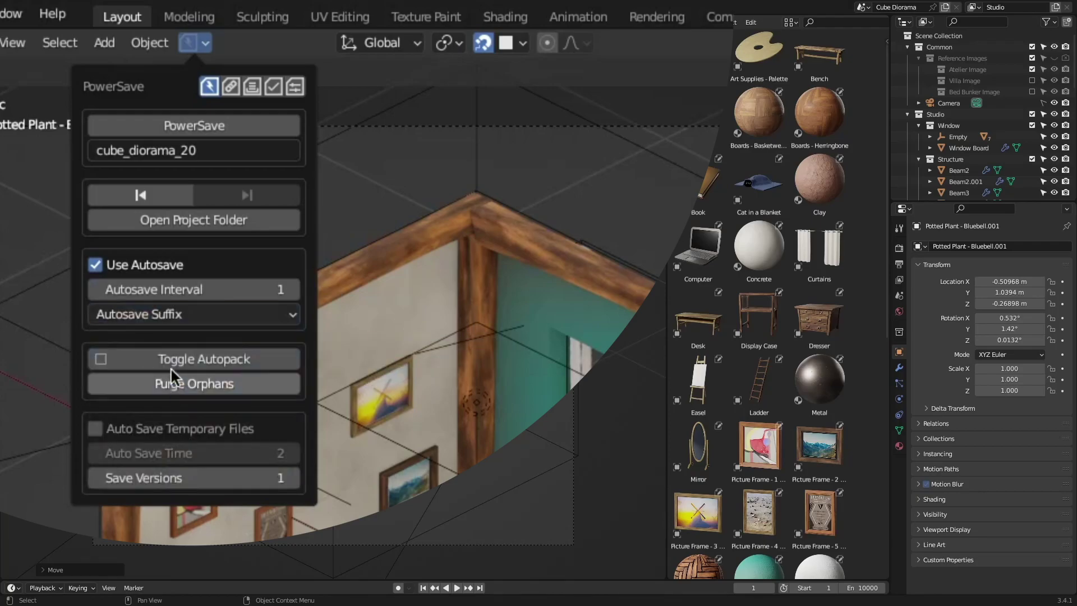
click(168, 314)
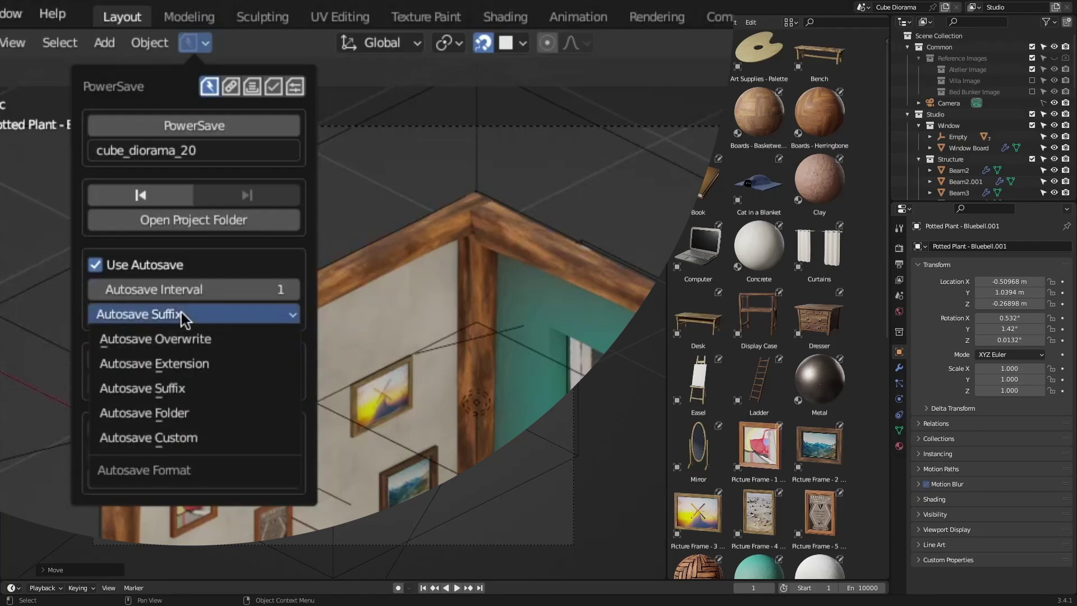
click(175, 411)
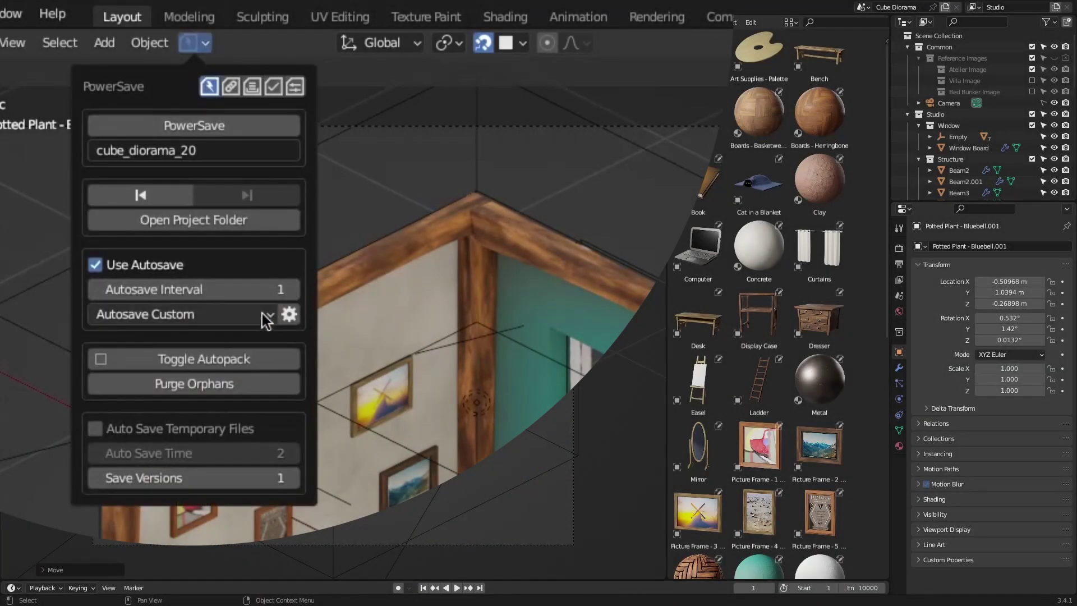
click(148, 365)
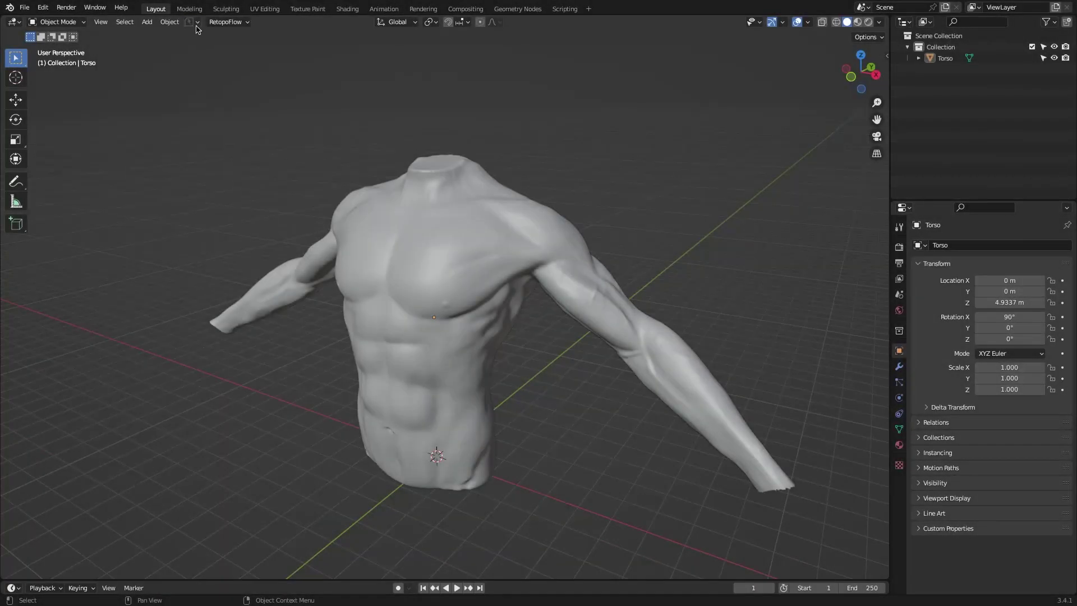
In the PowerSave add-on preferences, enable autosave with an interval of 1 minute and set the increment format to _001.
click(882, 136)
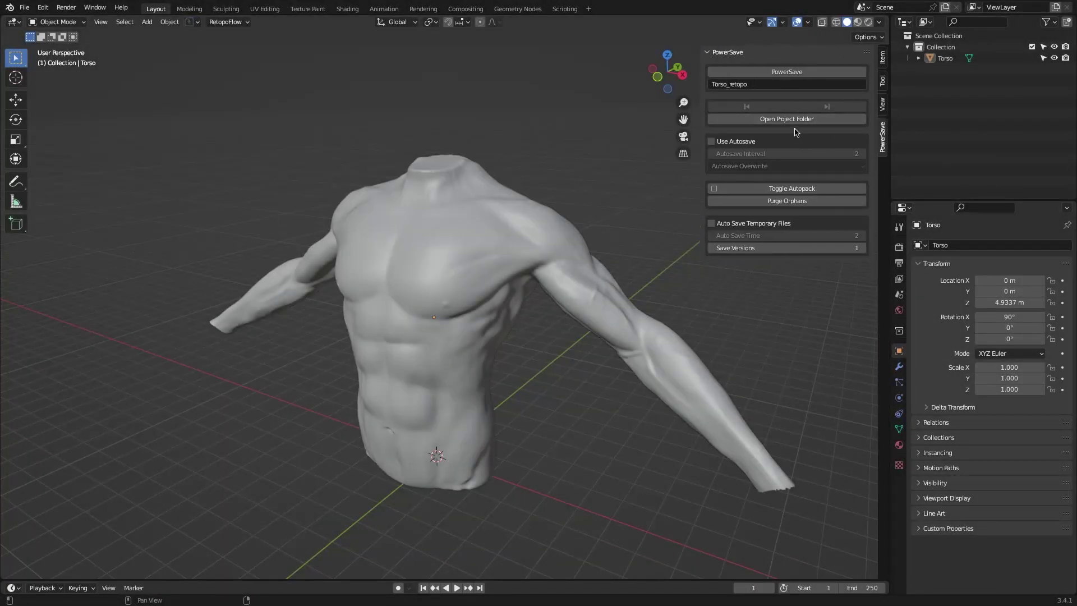
click(44, 8)
click(53, 168)
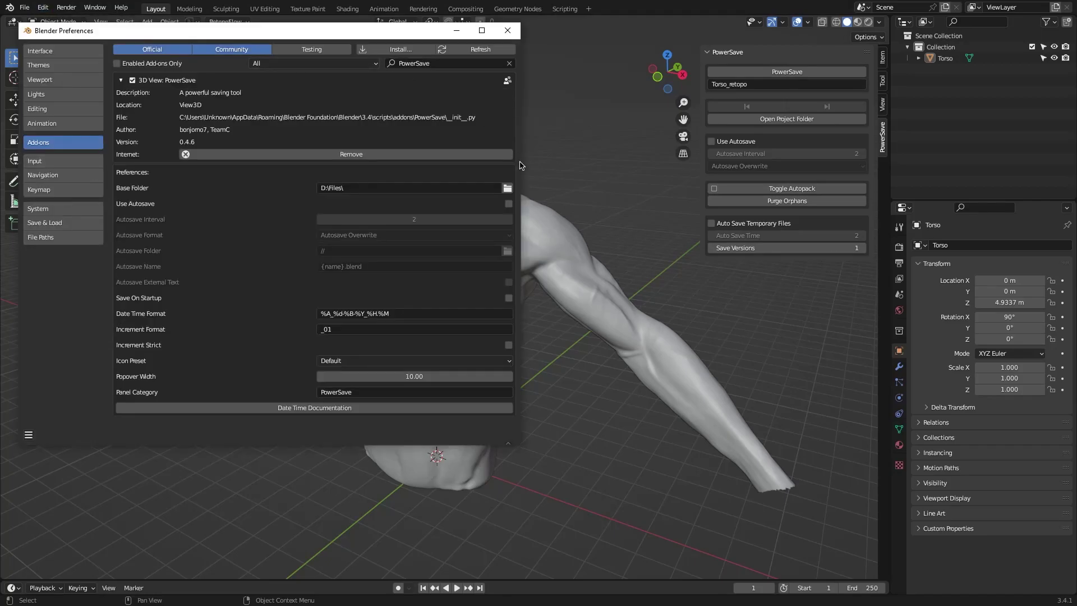
click(509, 204)
click(321, 219)
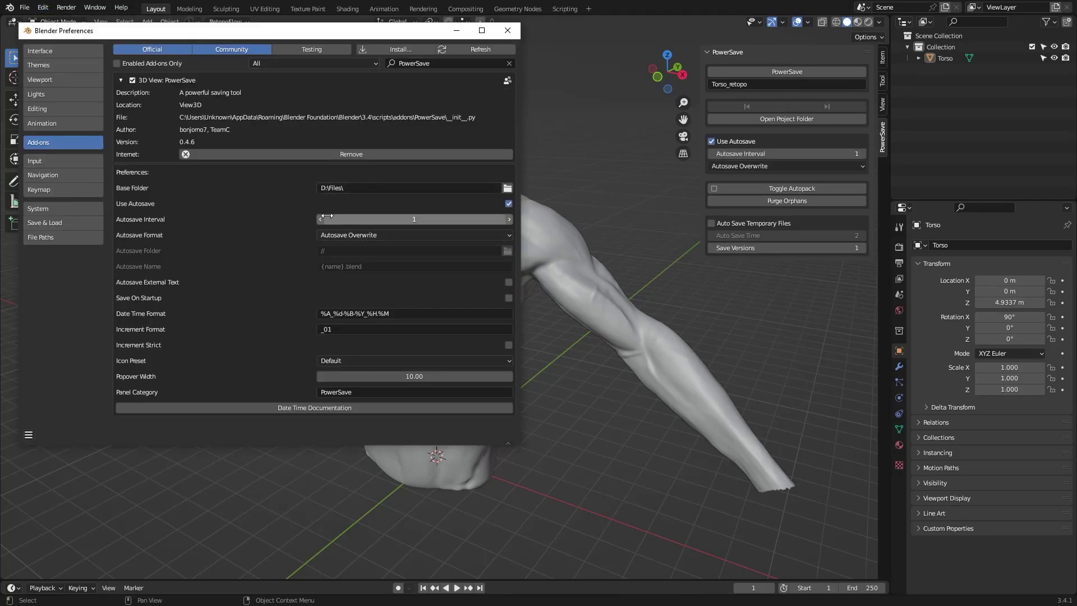
click(336, 329)
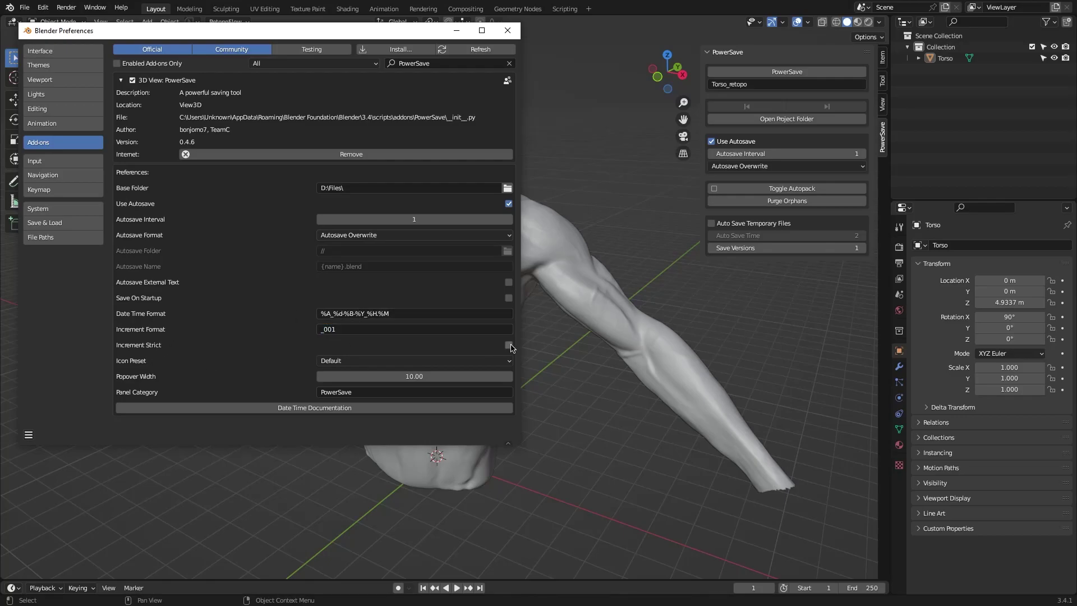
Try other icon presets for the PowerSave add-on and return to the Default preset.
click(393, 361)
click(353, 386)
click(401, 387)
click(380, 425)
click(385, 387)
click(375, 400)
Try different popover widths while checking the PowerSave popover, and restore the width to 10.00.
drag(418, 401, 475, 401)
click(192, 23)
drag(215, 59, 541, 75)
mouse_move(776, 420)
mouse_down()
mouse_move(695, 419)
mouse_move(757, 419)
mouse_up()
click(192, 22)
click(192, 22)
drag(482, 73, 267, 63)
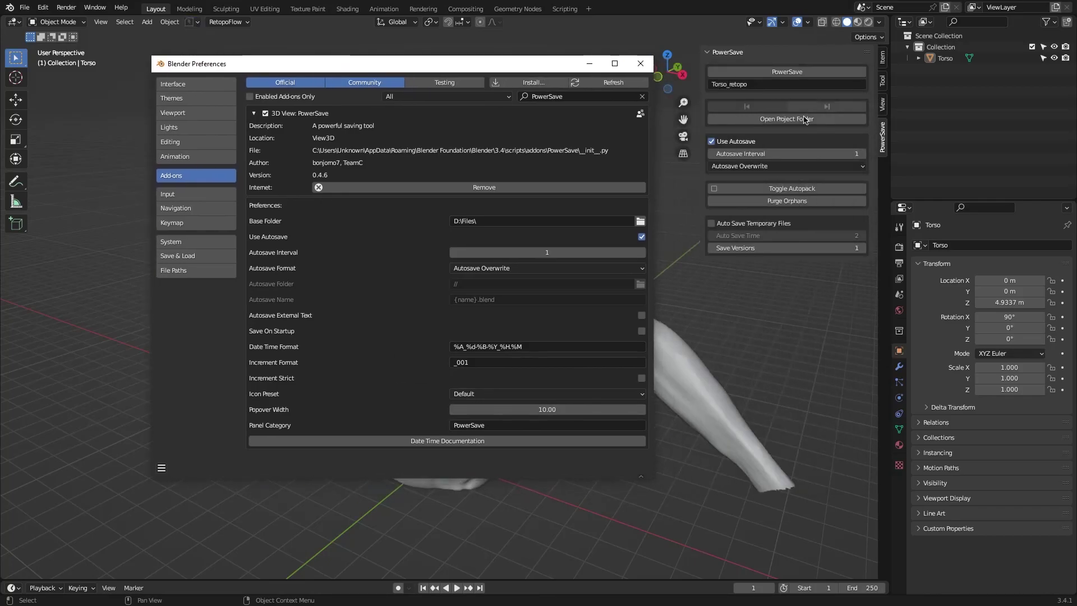
Try other panel category names for the PowerSave sidebar panel and restore the category PowerSave.
key(Return)
click(709, 54)
click(709, 53)
text(Pow)
drag(471, 424, 435, 409)
key(Return)
key(BackSpace)
key(Return)
click(460, 427)
text(Pow)
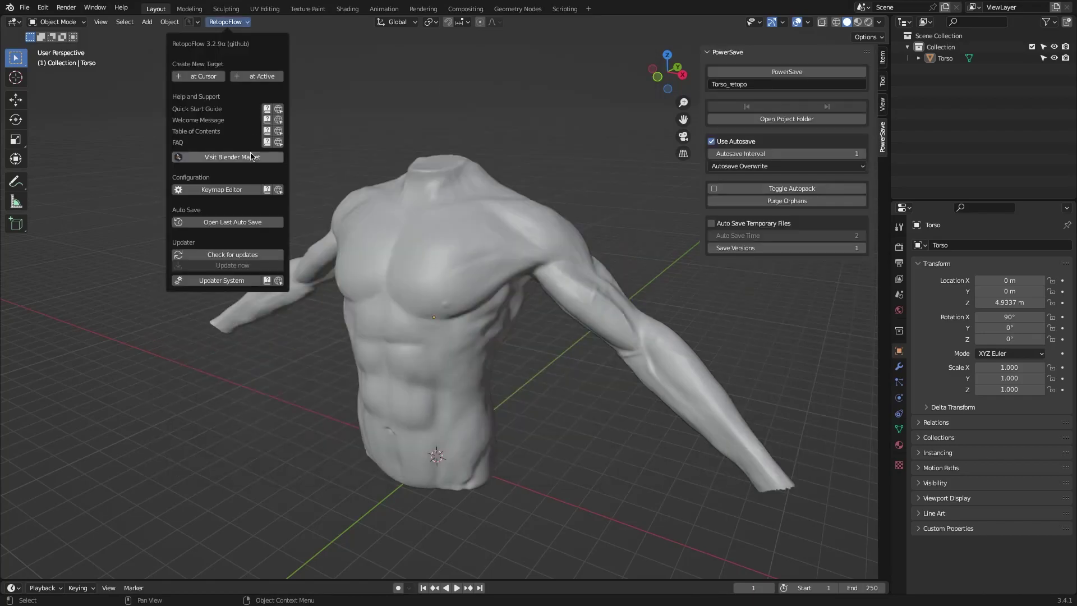
Start a new RetopoFlow target at the active torso and draw the first Contours ring around the wrist.
click(247, 73)
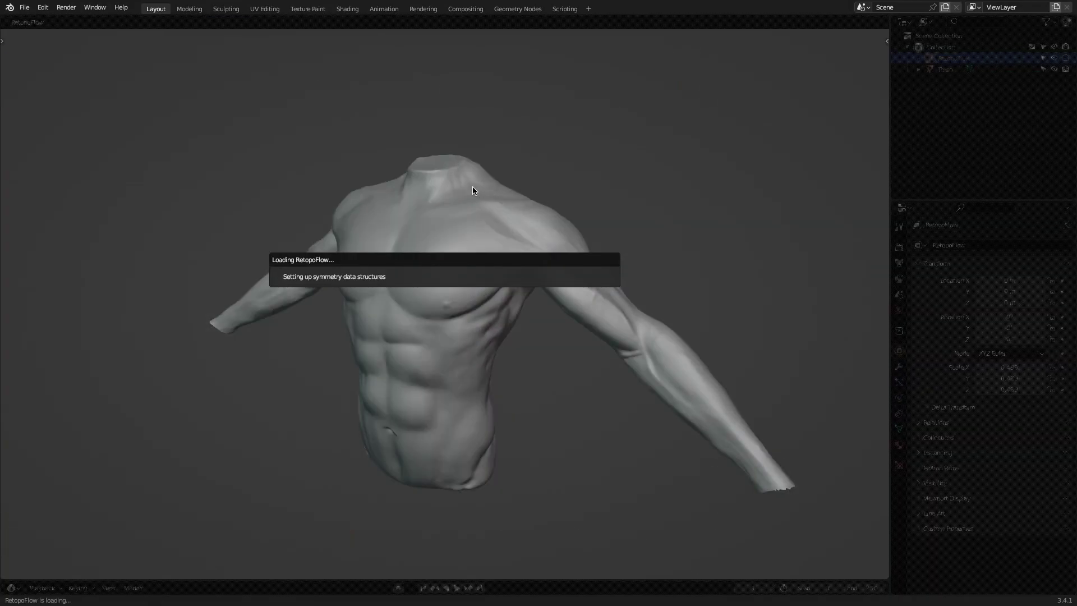
middle_drag(517, 217, 489, 231)
key(q)
scroll(597, 295, up, 2)
shift+middle_drag(598, 295, 476, 206)
ctrl+drag(665, 298, 570, 394)
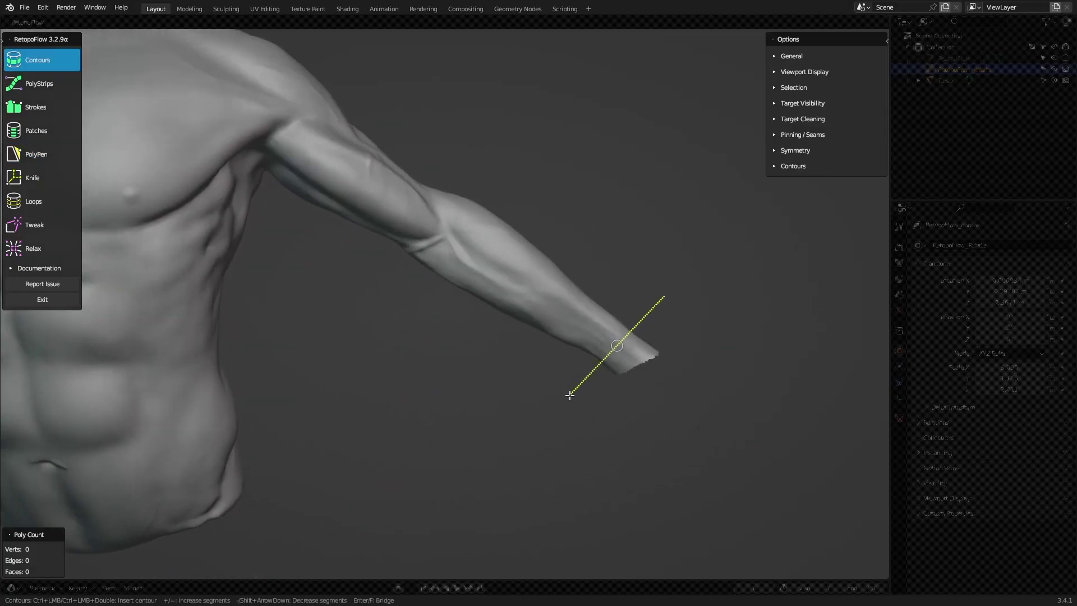
Draw further contours along the arm up to the upper arm and subdivide the arm mesh with the Loops tool.
middle_drag(567, 386, 533, 370)
ctrl+drag(471, 161, 411, 275)
shift+middle_drag(401, 241, 463, 308)
ctrl+drag(423, 137, 345, 263)
ctrl+drag(480, 192, 423, 302)
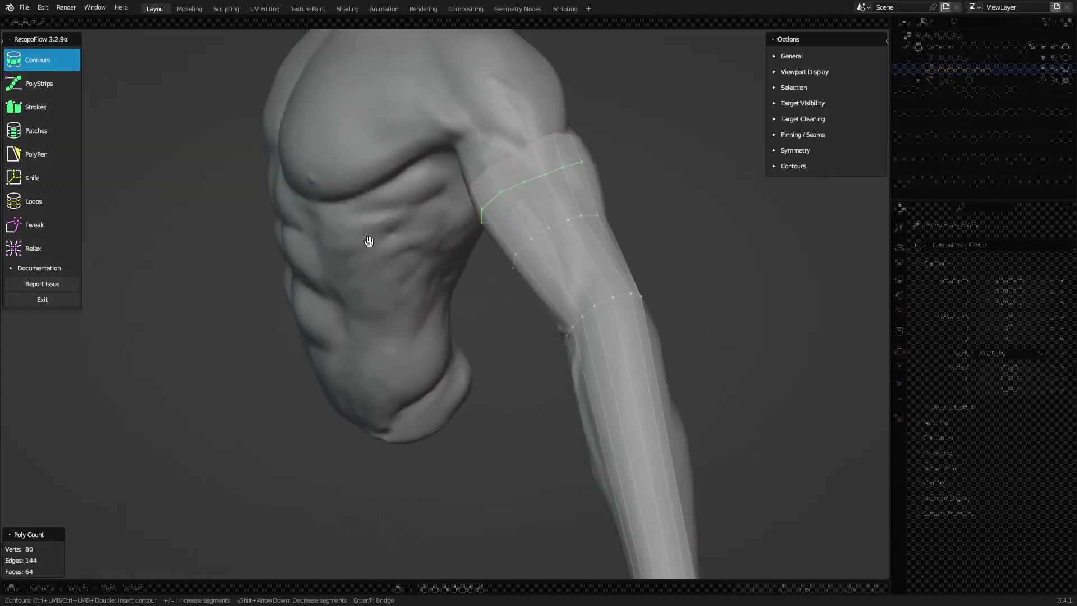
key(grave)
click(365, 288)
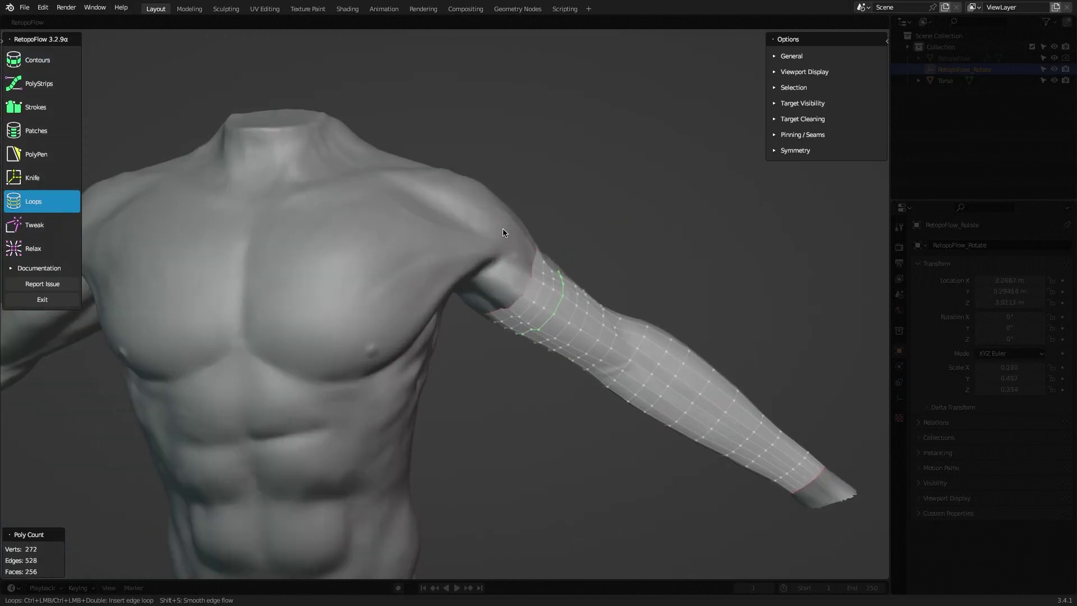
Extend the arm mesh with a contour from the armpit to the shoulder and insert edge loops in the new section.
key(1)
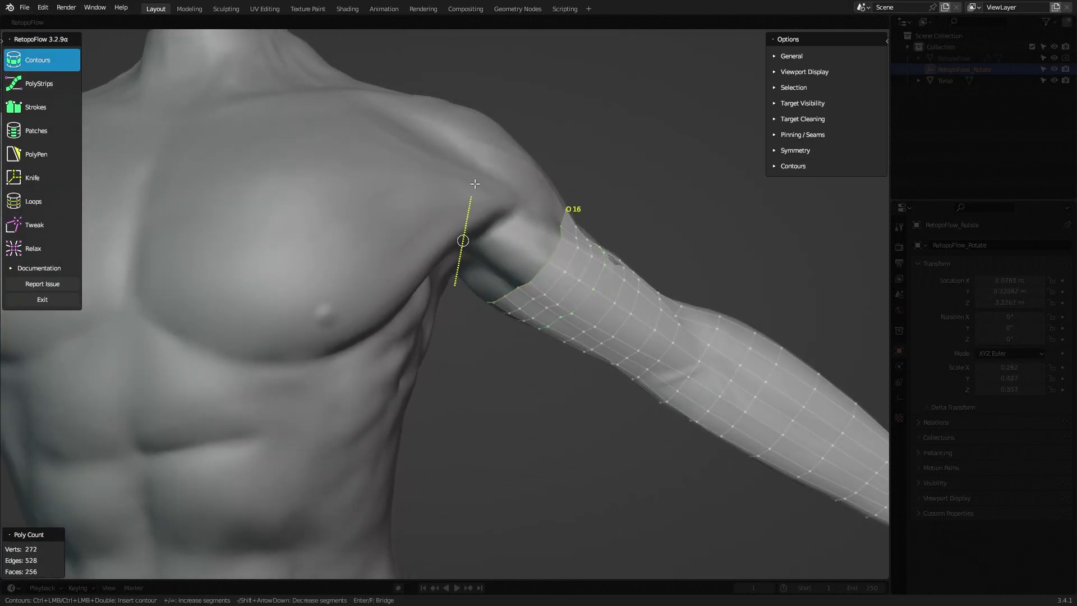
ctrl+drag(482, 94, 481, 84)
middle_drag(527, 208, 403, 217)
key(7)
ctrl+click(493, 219)
ctrl+click(513, 224)
Add another contour on the chest side of the shoulder and insert edge loops between it and the previous ring.
key(1)
ctrl+drag(443, 312, 461, 137)
middle_drag(441, 179, 519, 271)
key(7)
ctrl+click(448, 203)
ctrl+click(430, 201)
Build a PolyPen strip of quads beneath the pectoral from the armpit to the sternum and enable X symmetry.
key(5)
ctrl+click(514, 291)
ctrl+click(463, 317)
ctrl+click(367, 344)
middle_drag(368, 343, 401, 337)
ctrl+click(349, 326)
ctrl+click(348, 325)
ctrl+click(304, 299)
click(795, 150)
click(790, 167)
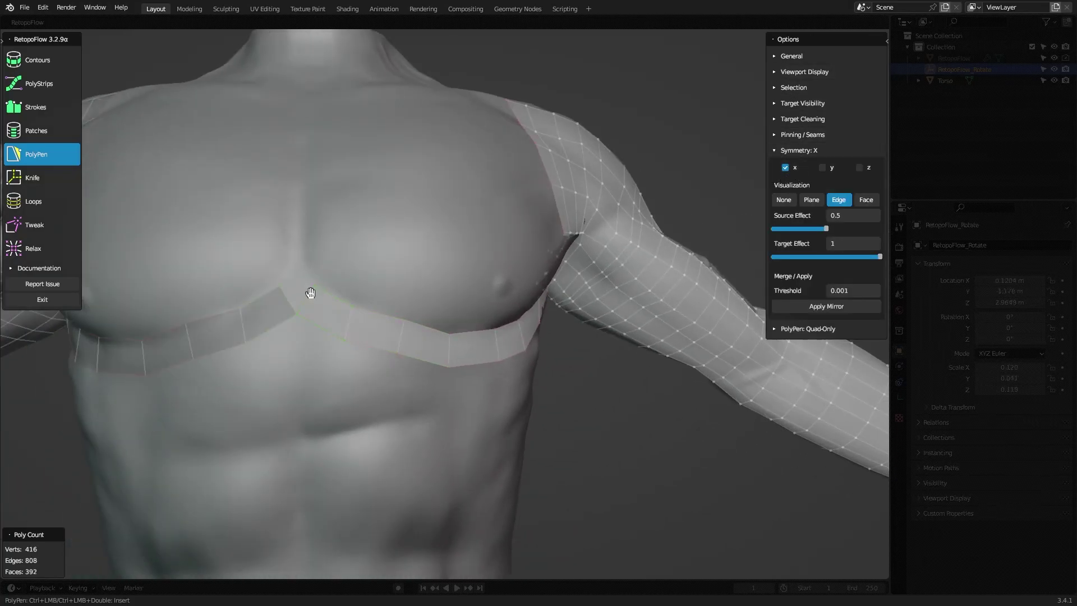
Adjust the strip's end at the chest midline with Tweak and smooth the shoulder mesh with Relax.
key(8)
mouse_move(316, 282)
middle_down()
mouse_move(375, 272)
mouse_move(562, 334)
middle_up()
key(9)
mouse_move(572, 264)
middle_down()
mouse_move(512, 137)
mouse_move(269, 200)
mouse_move(512, 200)
mouse_move(645, 140)
mouse_move(524, 211)
middle_up()
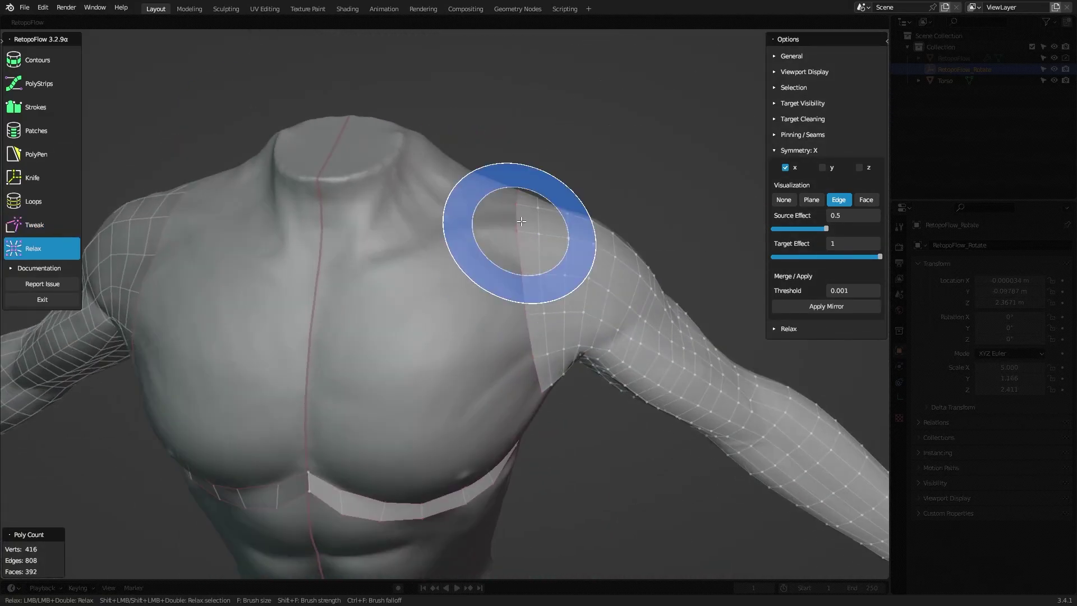
Extend a PolyPen strip from the shoulder across the upper chest and down the midline to the strip beneath the pectoral.
key(5)
ctrl+click(483, 256)
ctrl+click(338, 297)
ctrl+click(279, 298)
middle_drag(279, 299, 323, 224)
ctrl+click(359, 252)
ctrl+click(357, 376)
middle_drag(365, 386, 510, 257)
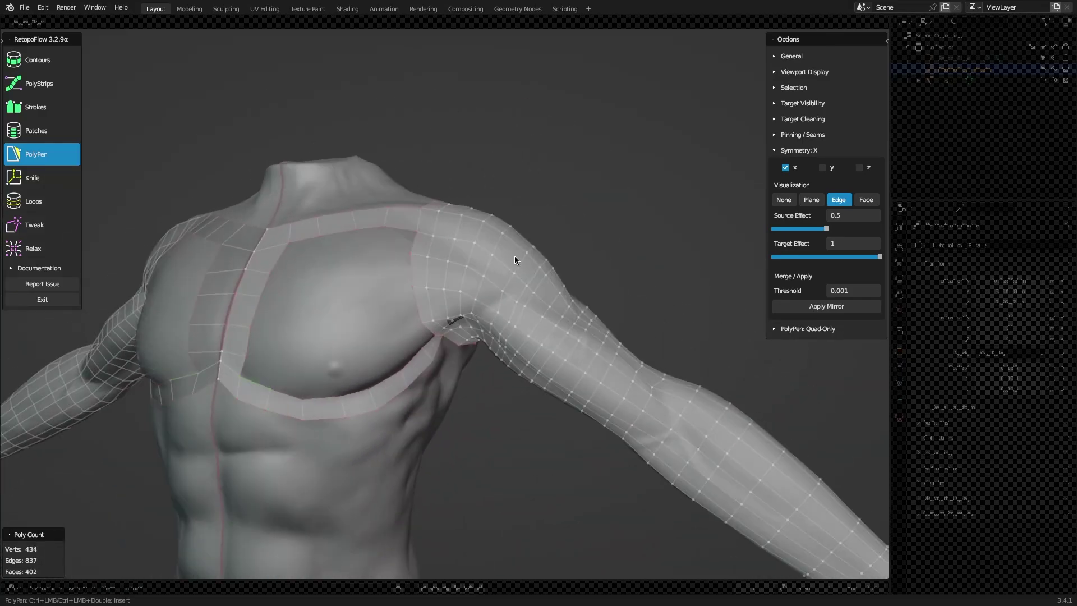
Leave RetopoFlow and PowerSave the project as Torso_retopo_001.
key(Tab)
key(Tab)
click(352, 127)
click(197, 22)
click(182, 63)
Delete the RetopoFlow mesh and PowerSave the project as Torso_retopo_002.
click(423, 221)
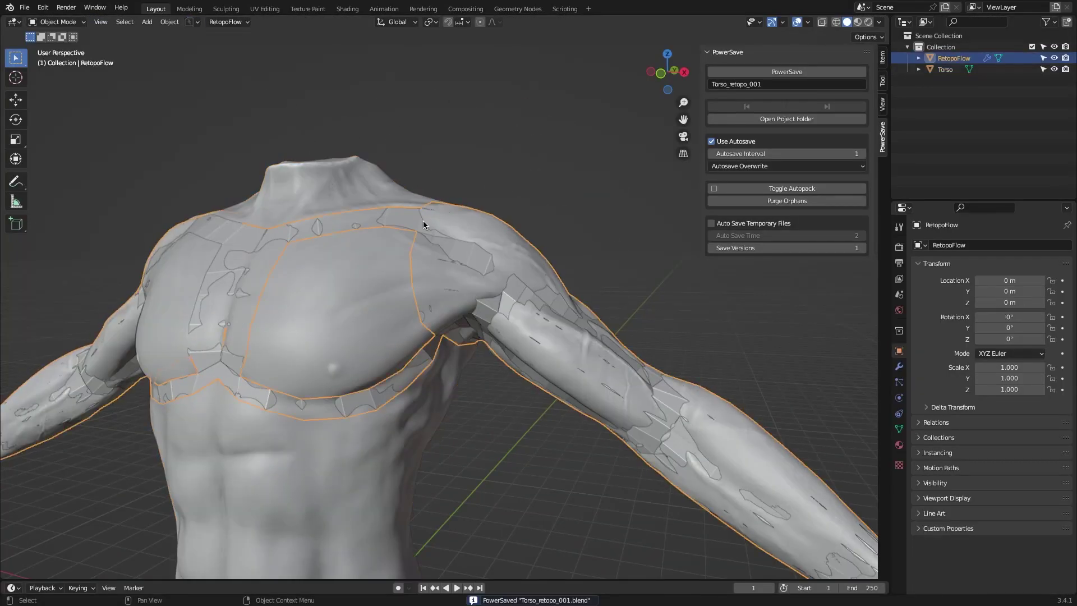
key(Delete)
click(422, 224)
click(197, 24)
click(191, 63)
Start a new RetopoFlow target on the torso and begin laying PolyPen quads at the armpit.
click(242, 22)
click(278, 150)
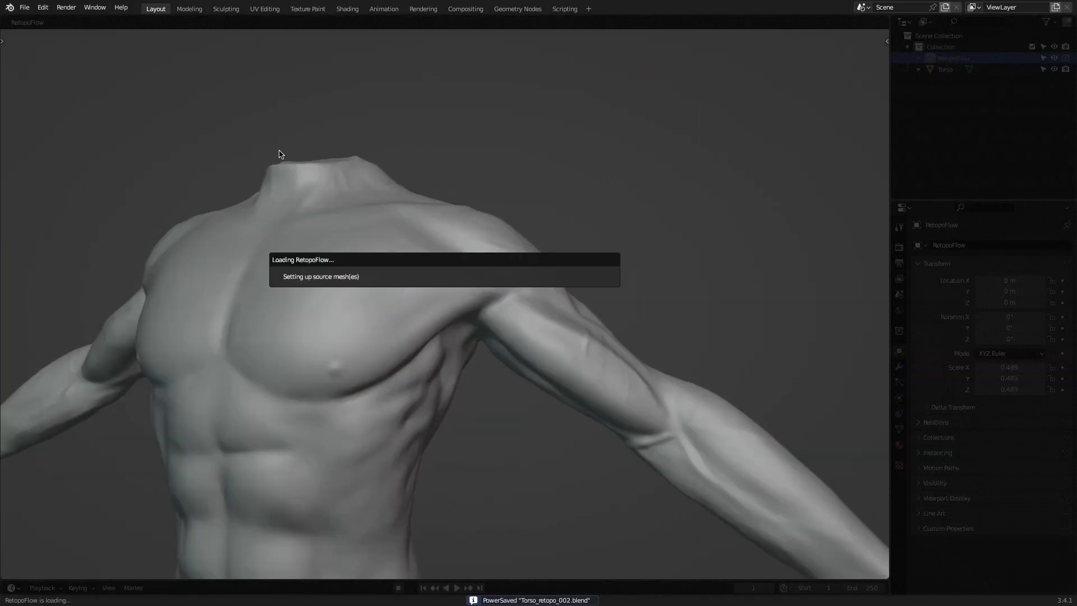
scroll(463, 199, up, 4)
shift+middle_drag(522, 256, 463, 200)
key(q)
scroll(443, 325, up, 3)
middle_drag(454, 329, 411, 316)
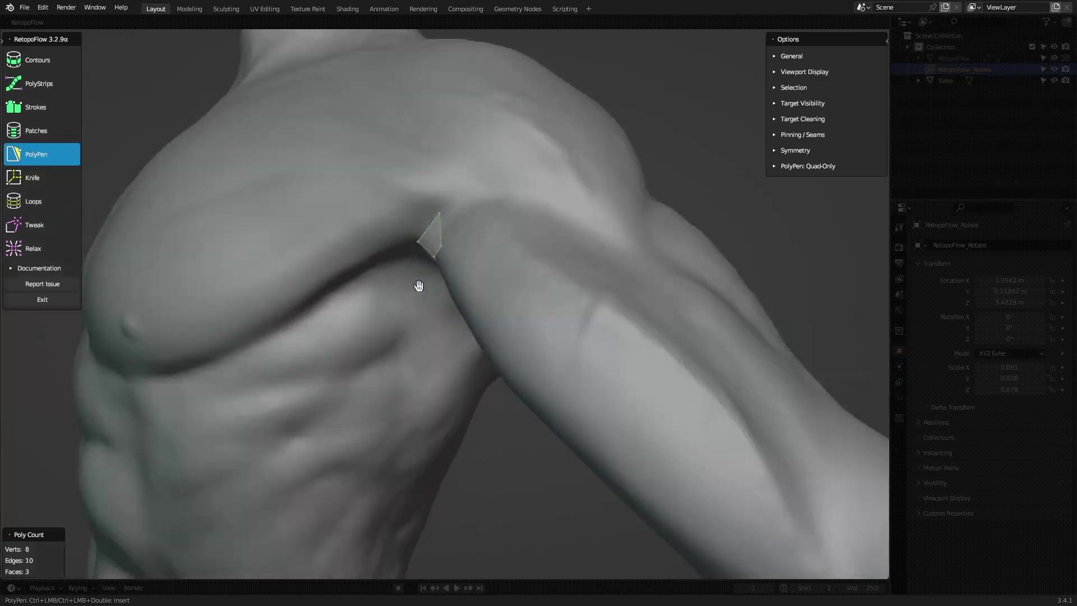